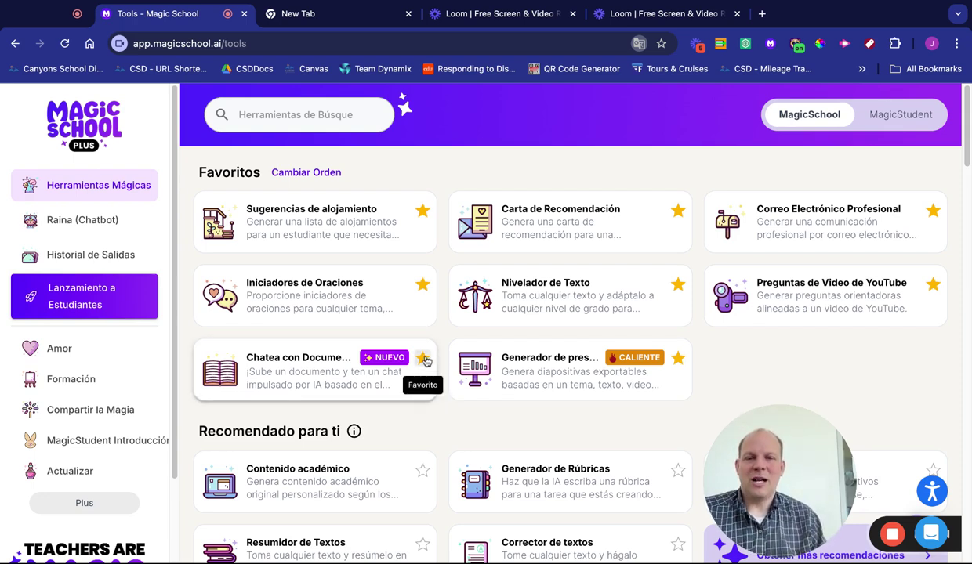
scroll(424, 361, down, 7)
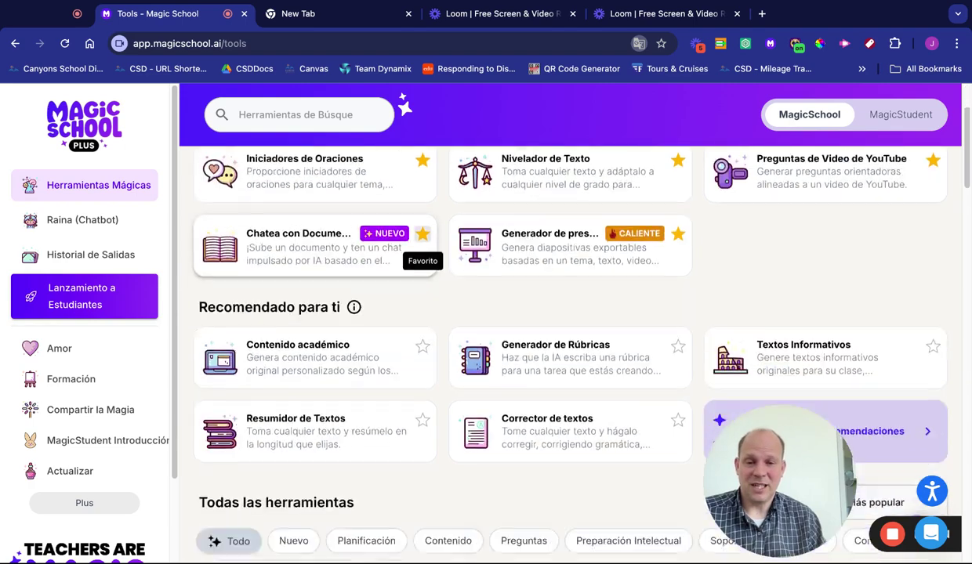
scroll(421, 286, down, 1)
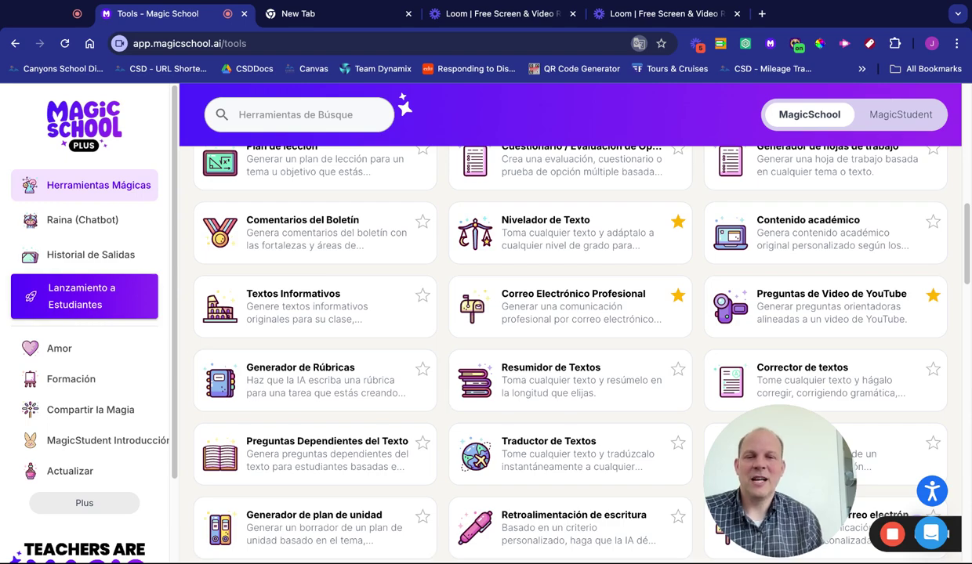
scroll(549, 348, up, 10)
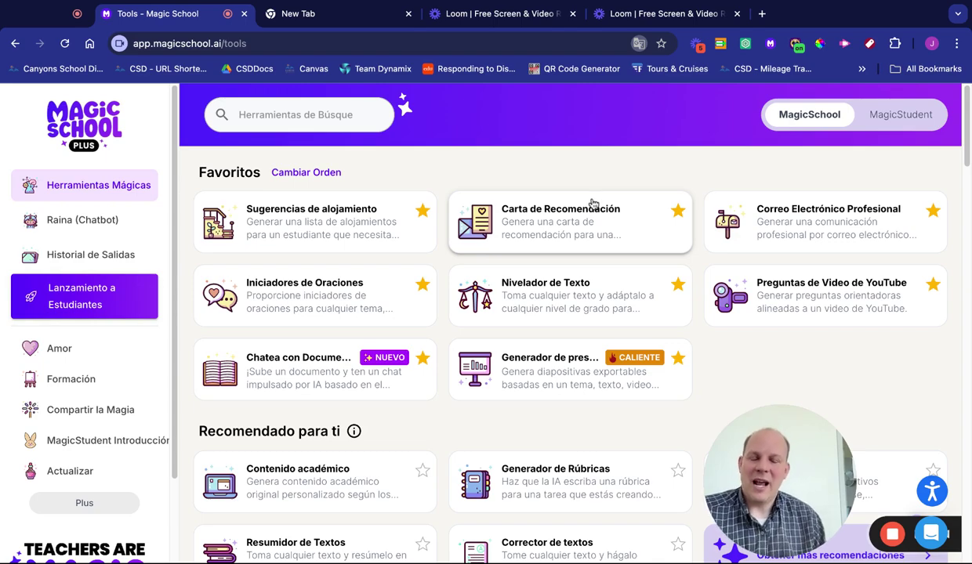
Review the available interface languages and select Español (Spanish).
scroll(130, 367, down, 10)
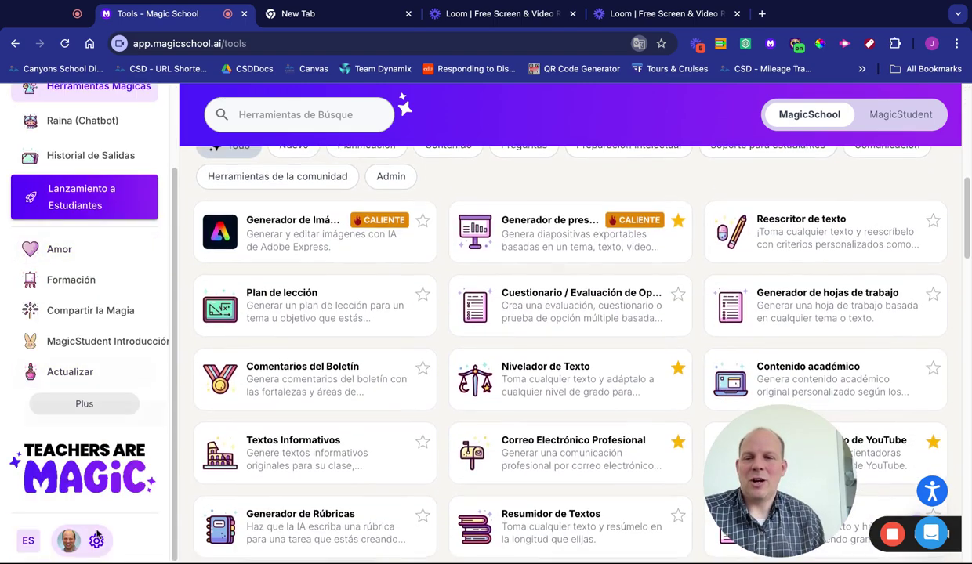
click(30, 541)
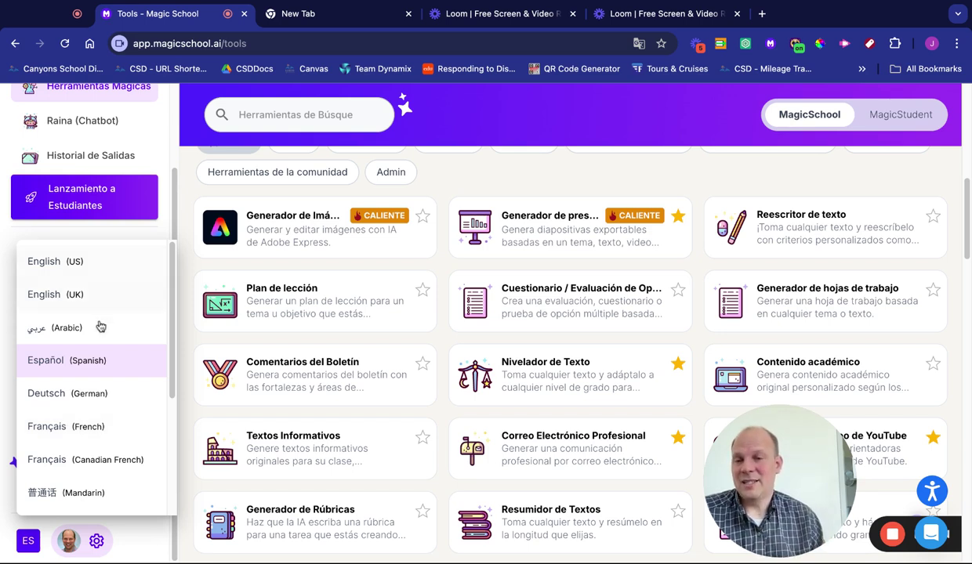
scroll(102, 406, down, 3)
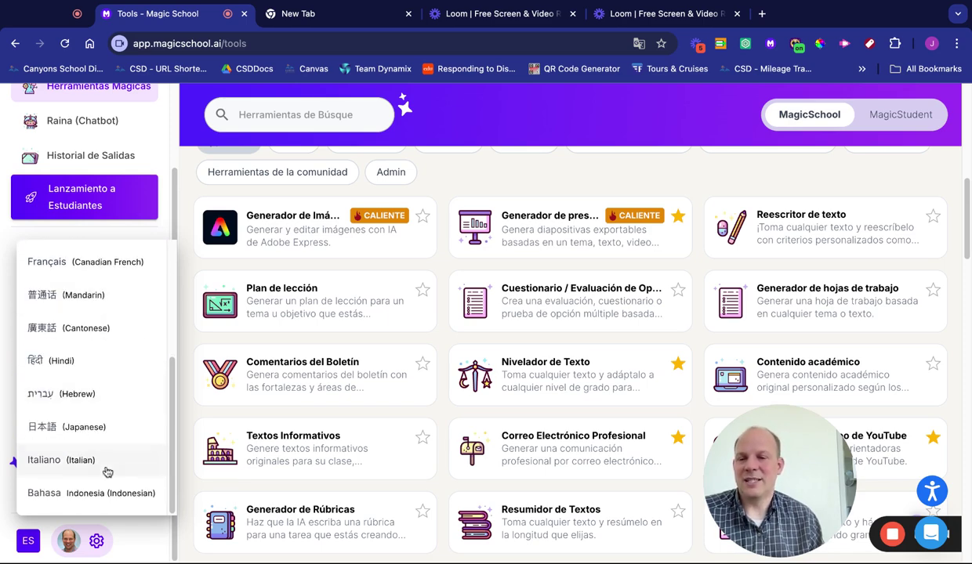
scroll(107, 460, up, 5)
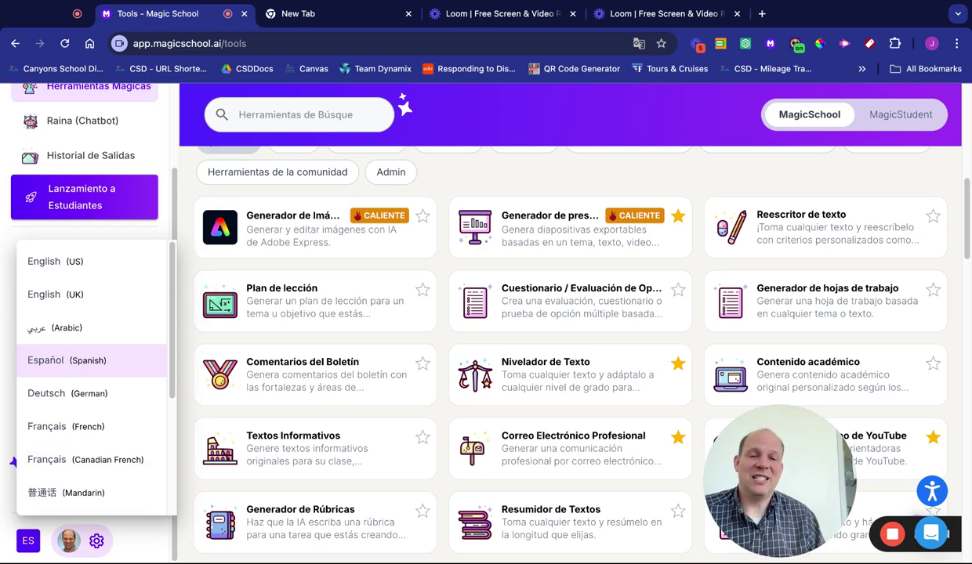
click(66, 360)
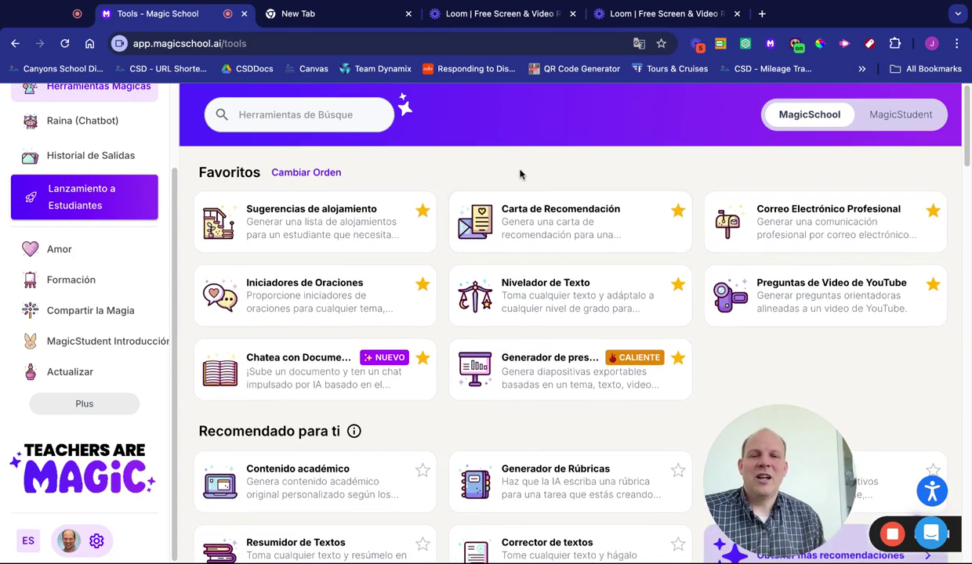
Open the Carta de Recomendación tool and enter "Universidad de Brigham Young" as the institution.
click(550, 229)
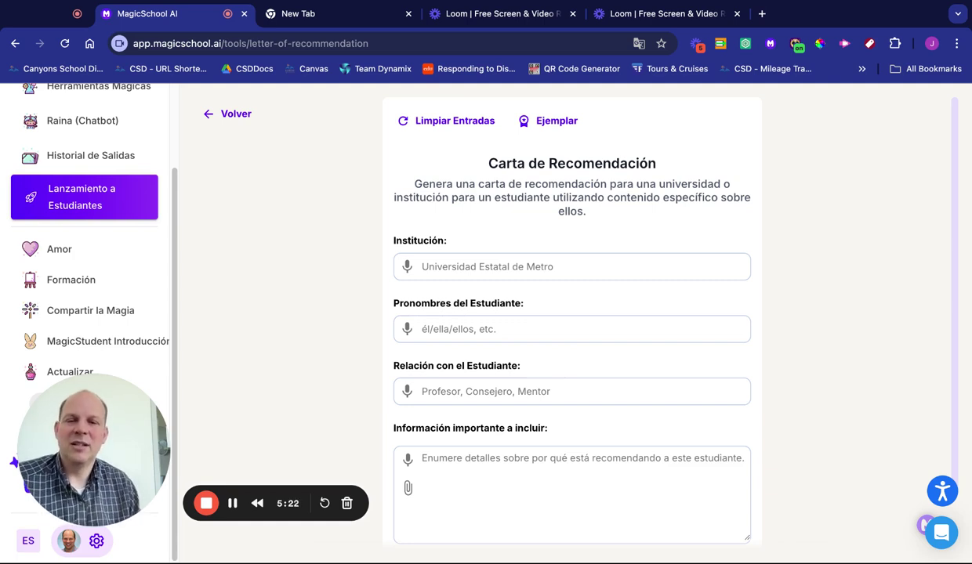
drag(125, 427, 143, 339)
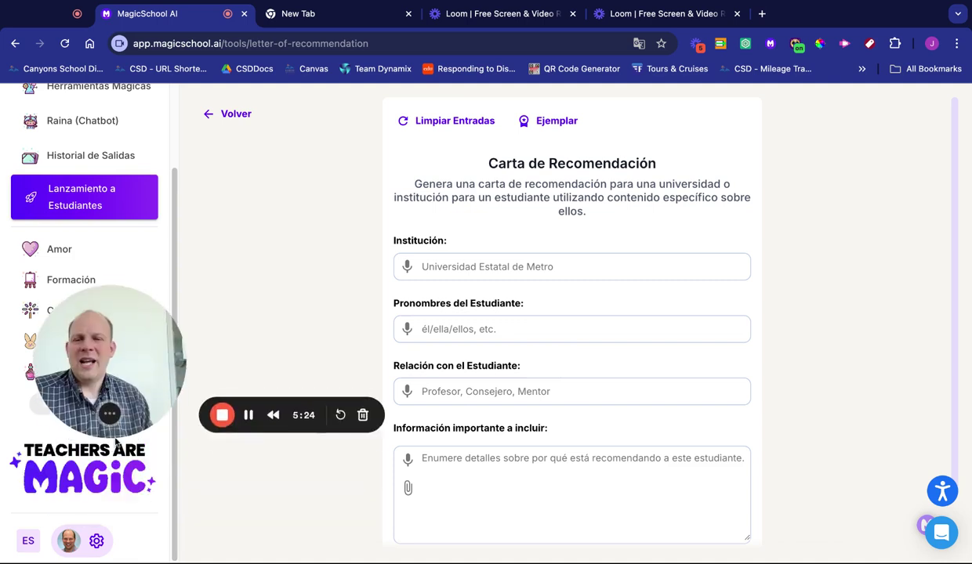
scroll(570, 427, down, 2)
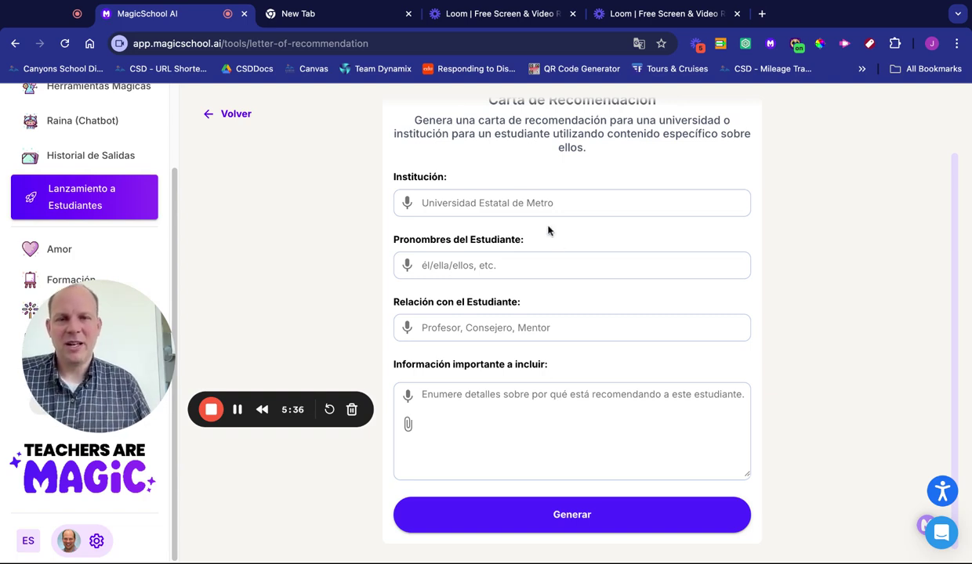
click(523, 203)
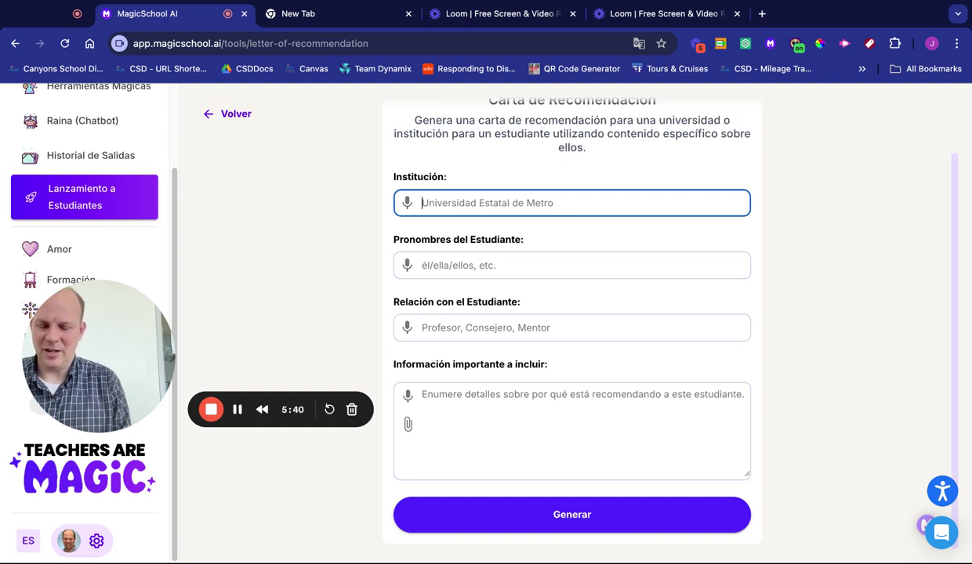
text(Universida)
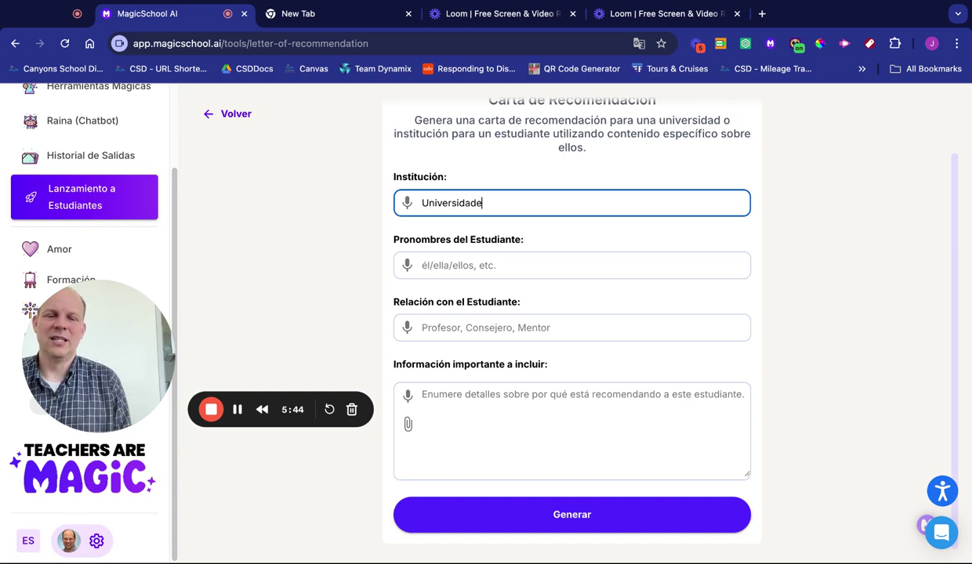
text(d )
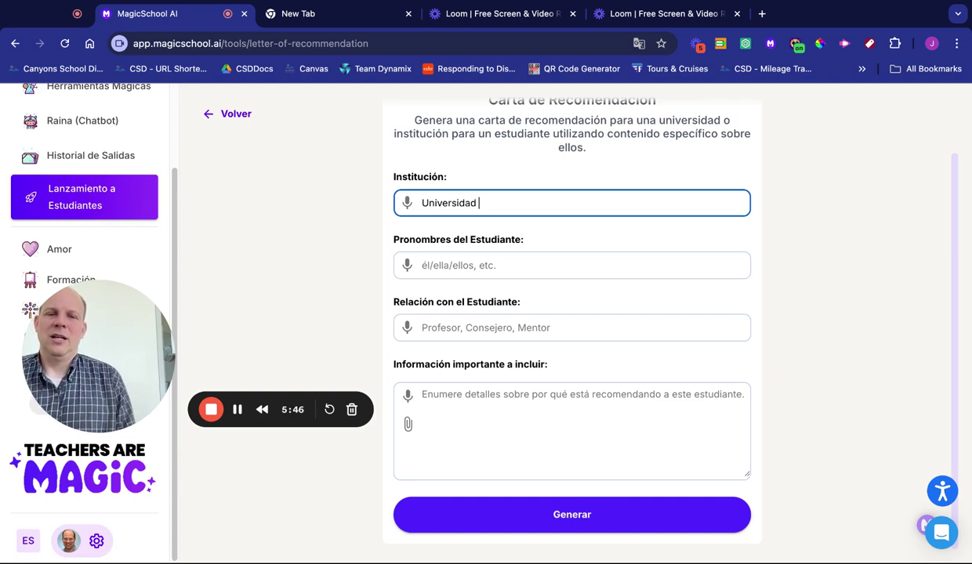
text(de Brig)
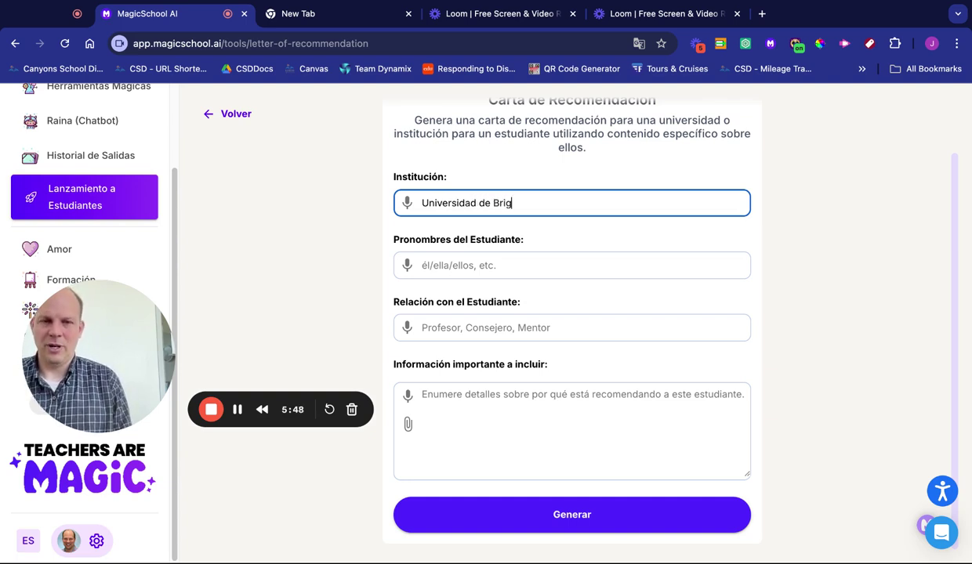
text(ham Young)
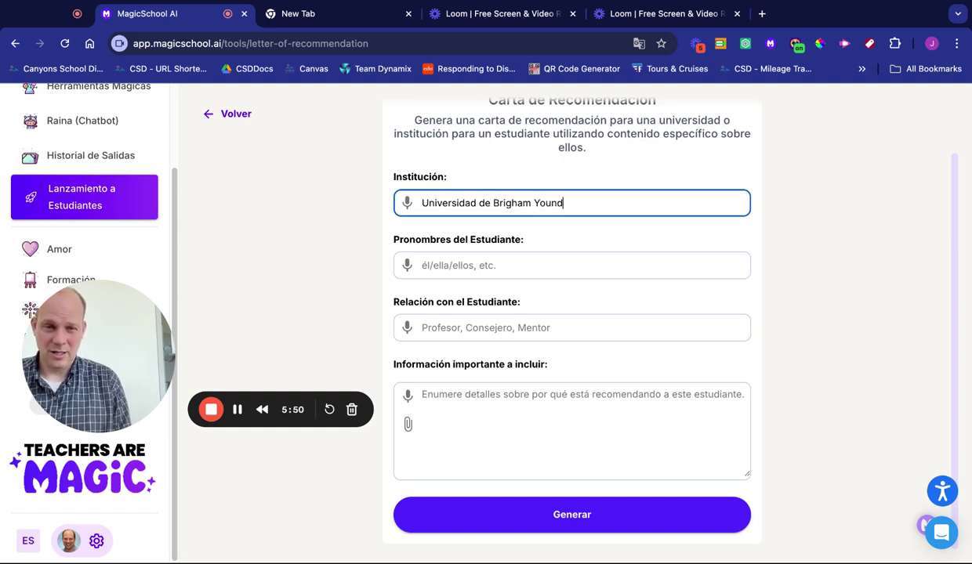
Set the student's pronouns to "ele" and the relationship with the student to "Professor".
click(527, 275)
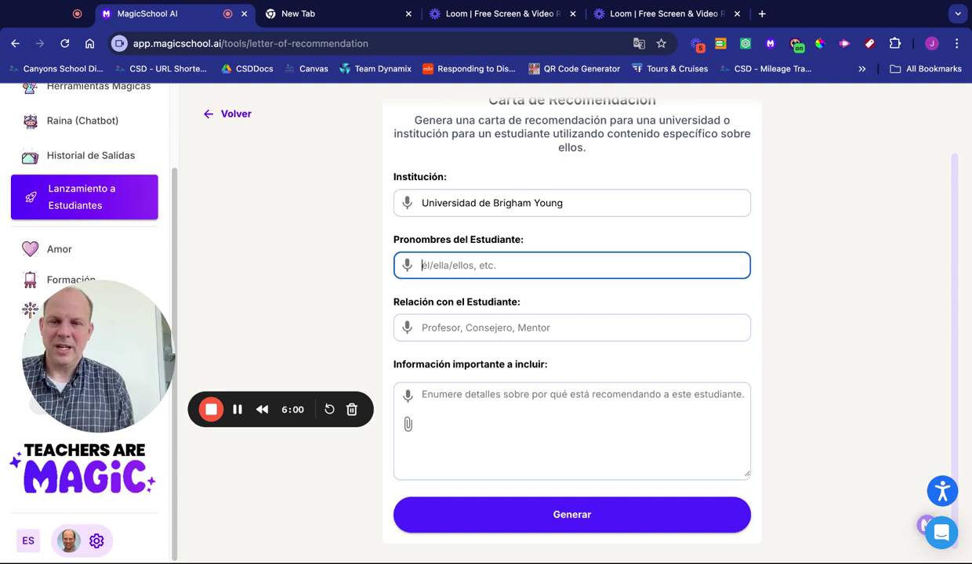
text(ele)
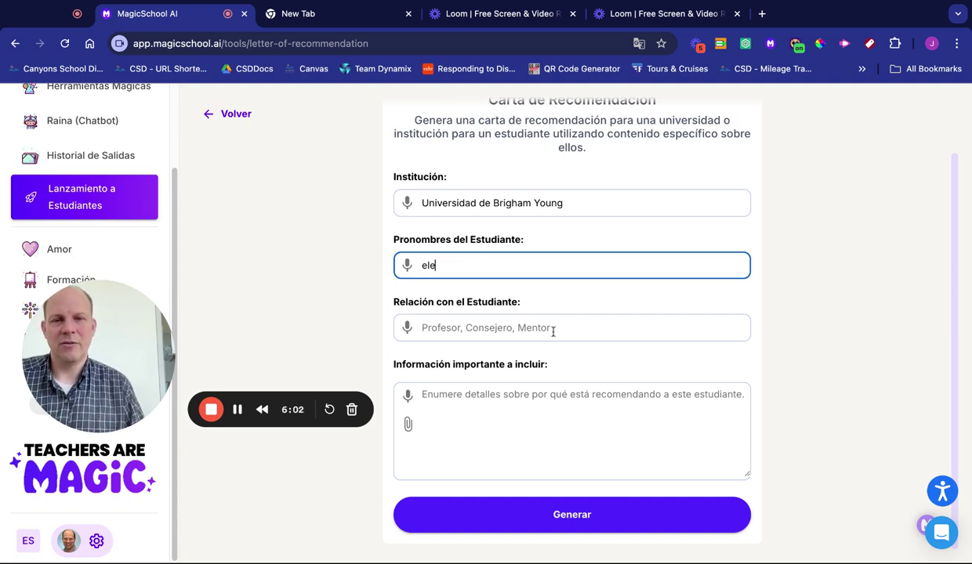
click(554, 328)
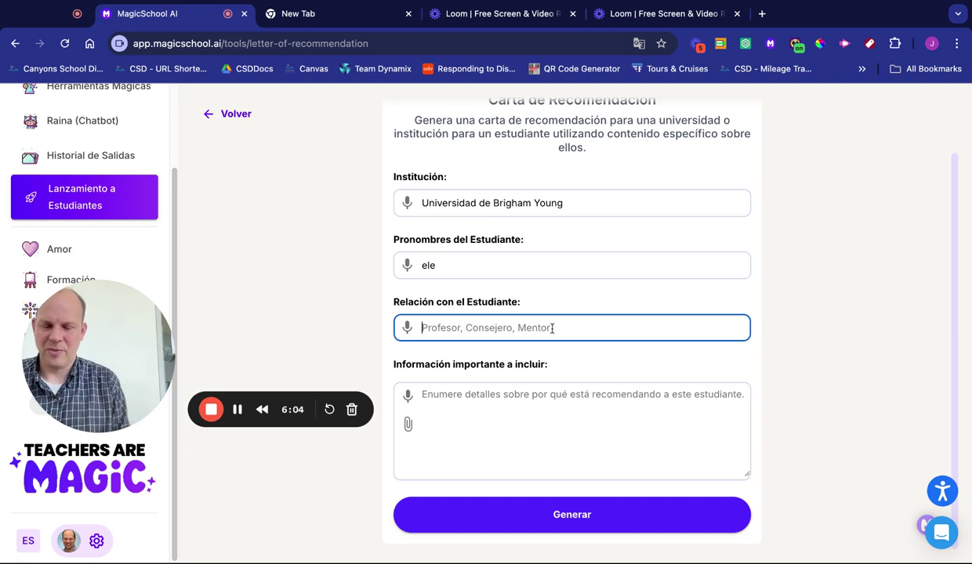
text(Professor)
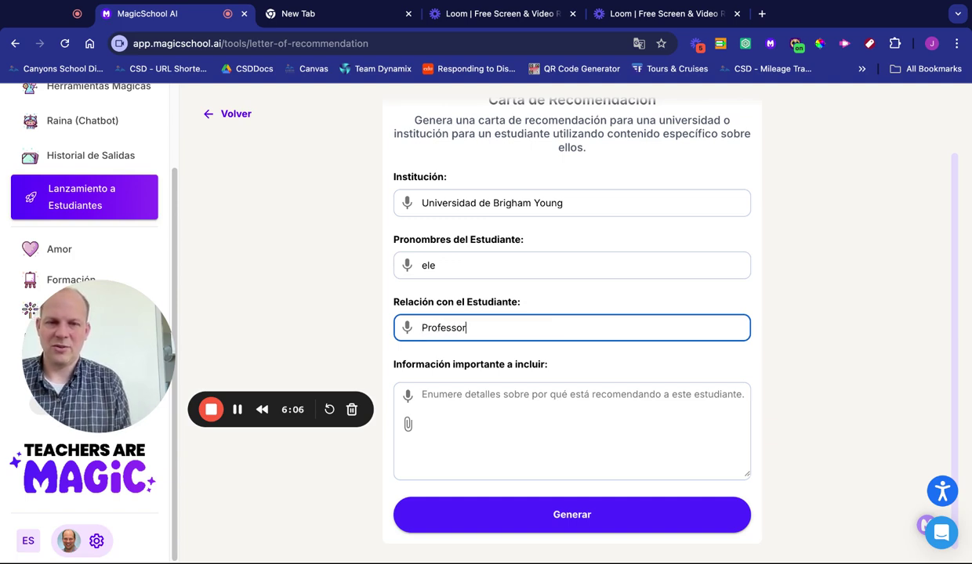
Enter "têm muito amor, trabalha muíto" as the important information to include in the letter.
click(548, 400)
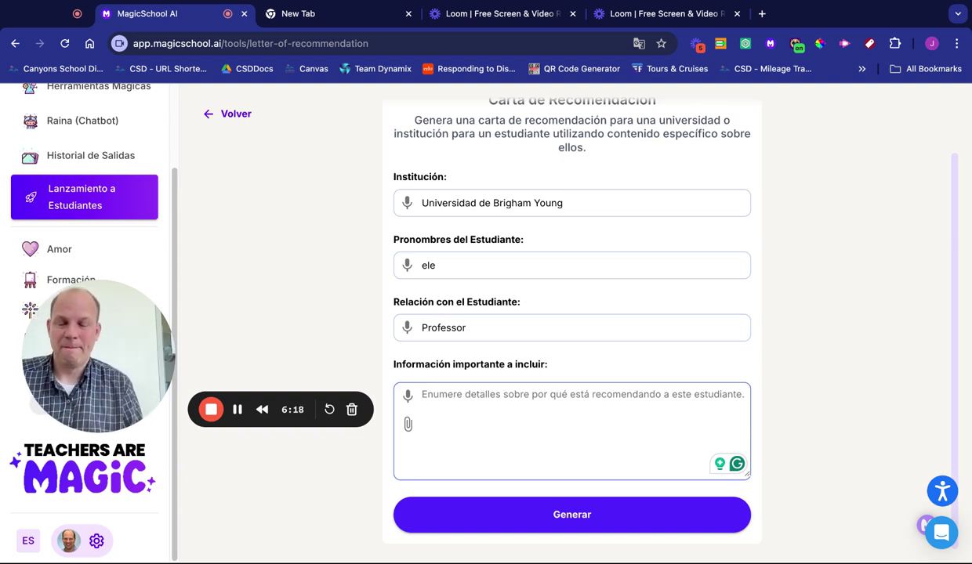
text(t)
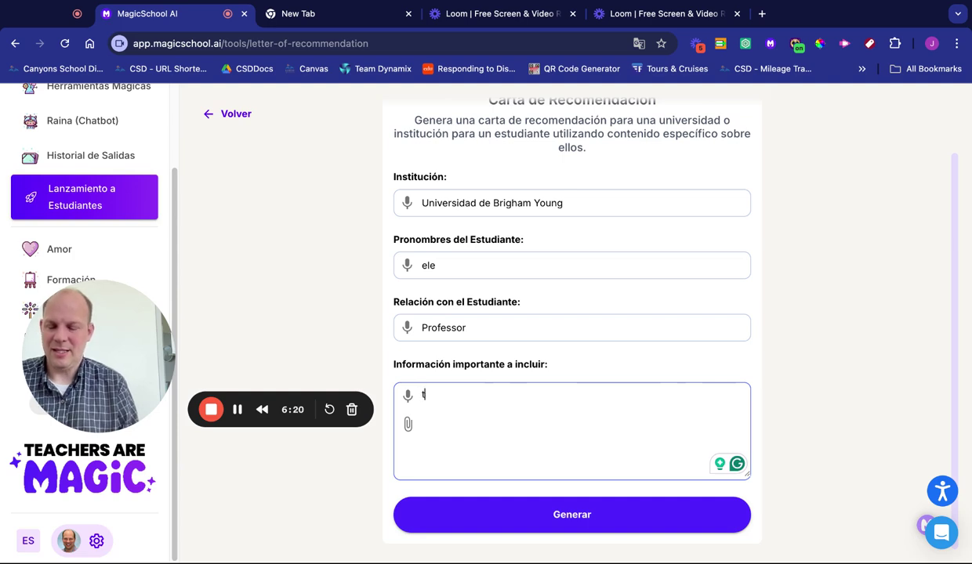
text(e)
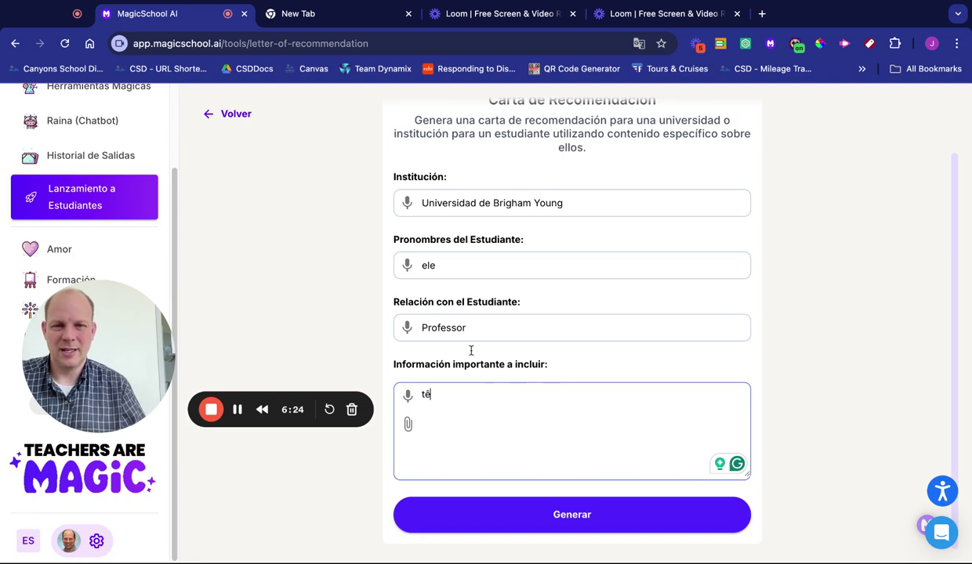
key(BackSpace)
text(êm muito)
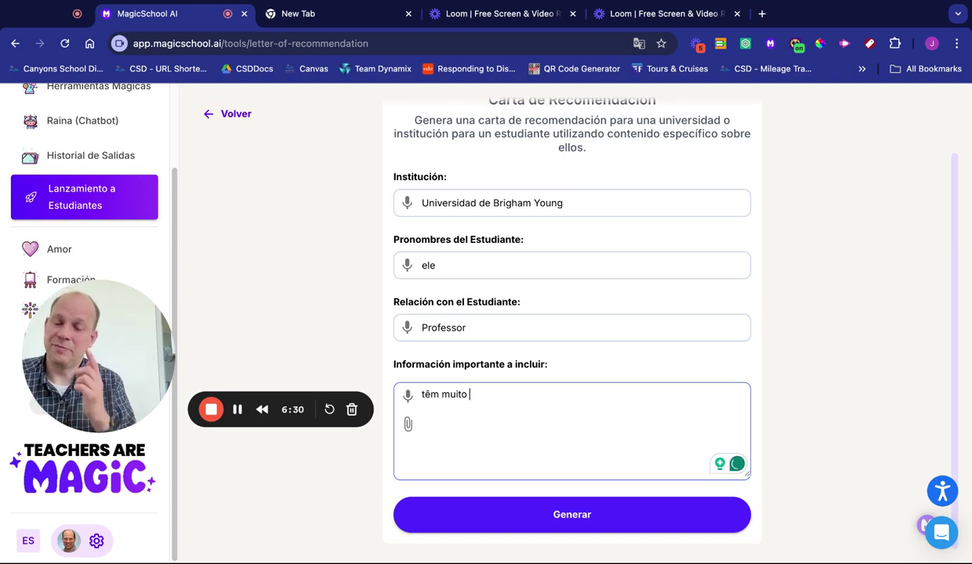
text(amore)
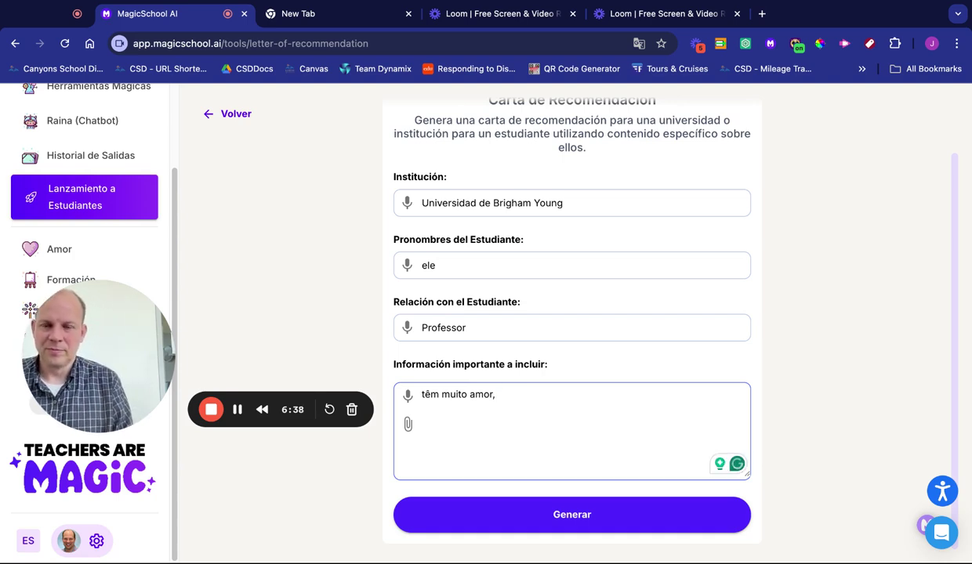
text( tr)
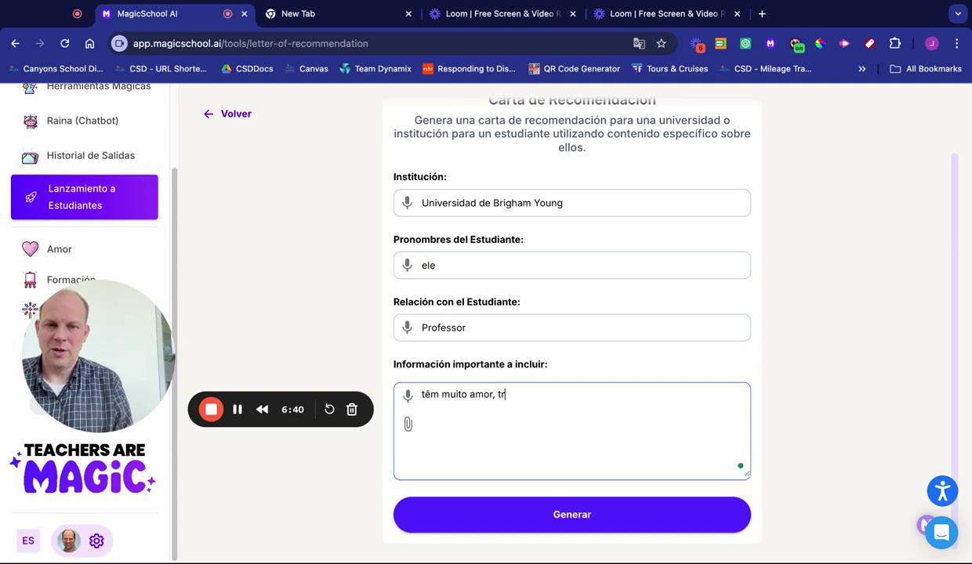
text(aba)
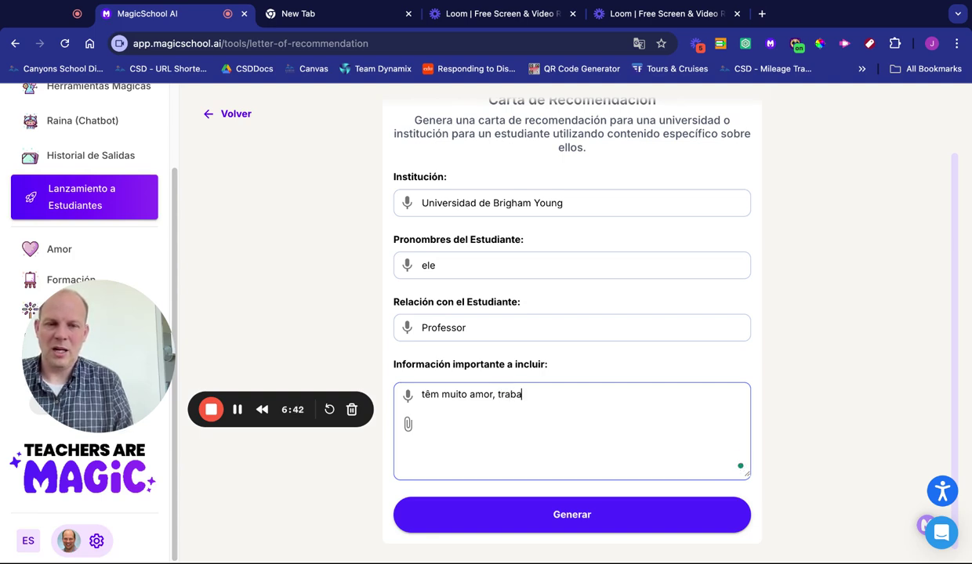
text(lha)
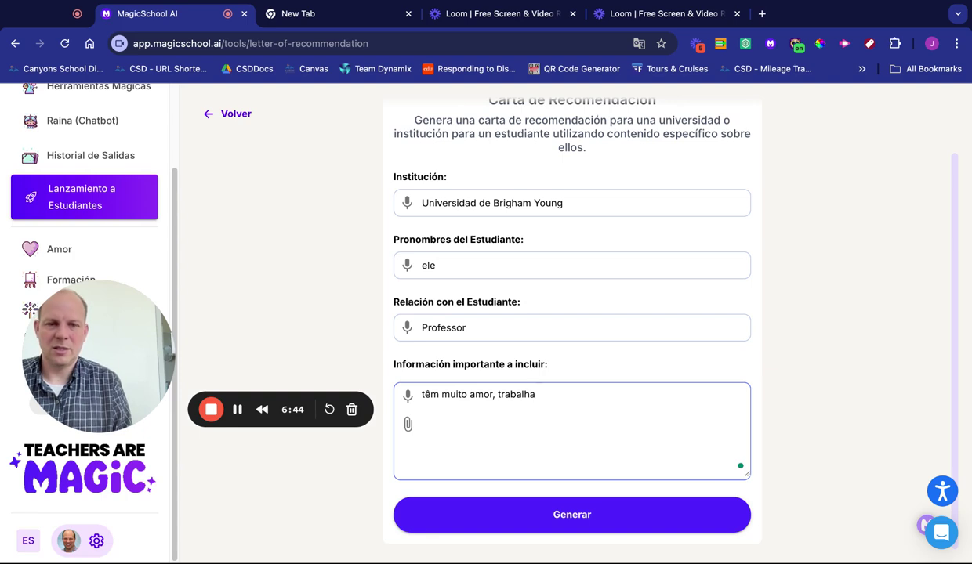
text( mu)
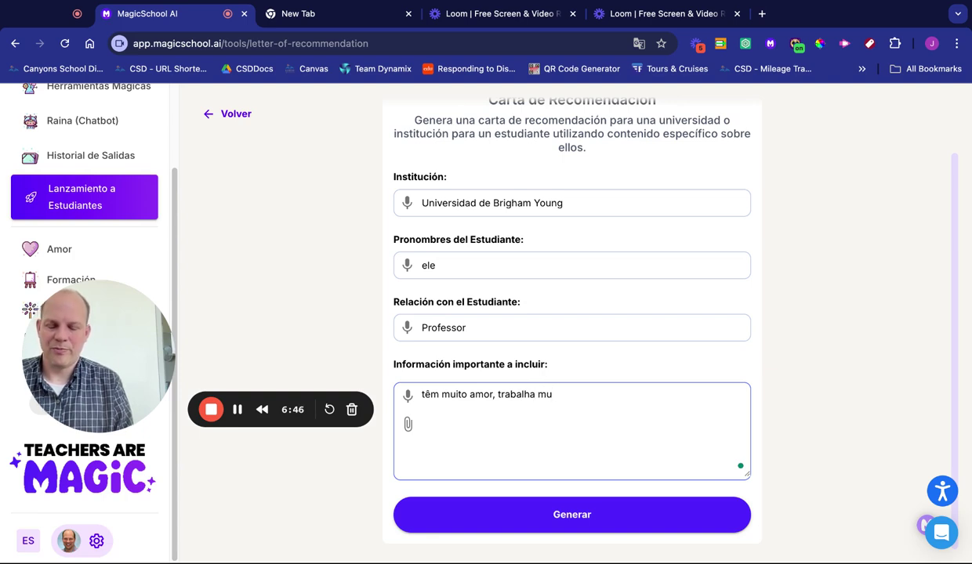
text(i)
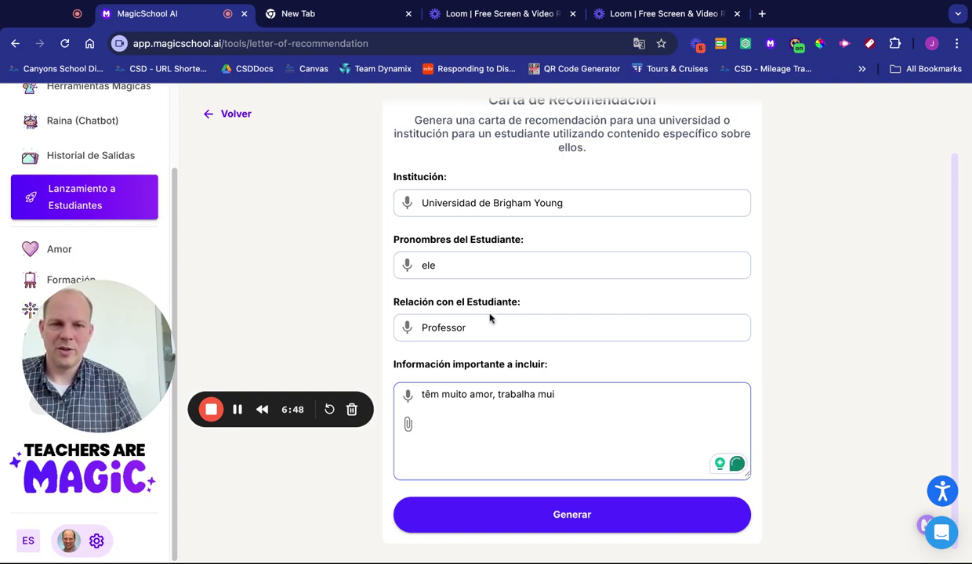
text(to)
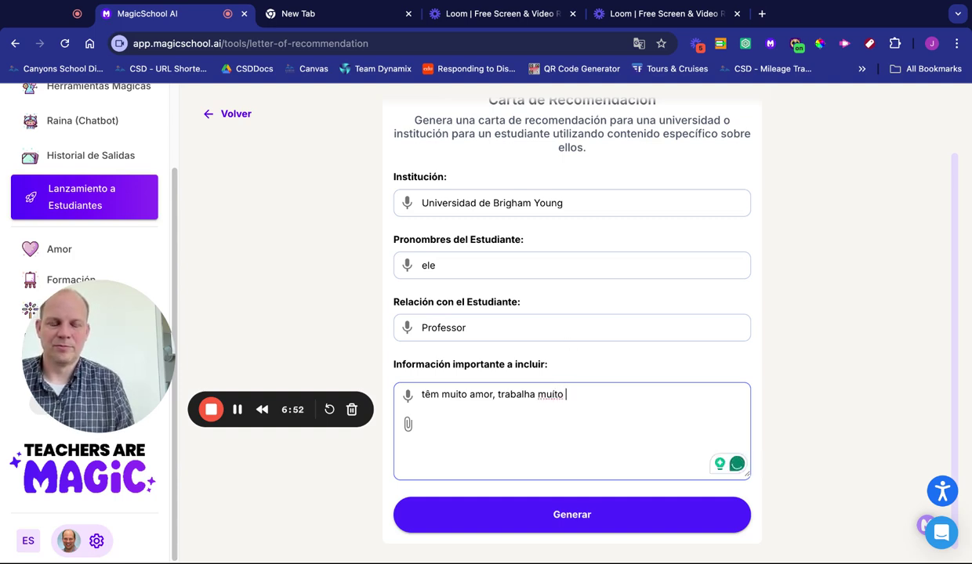
click(537, 395)
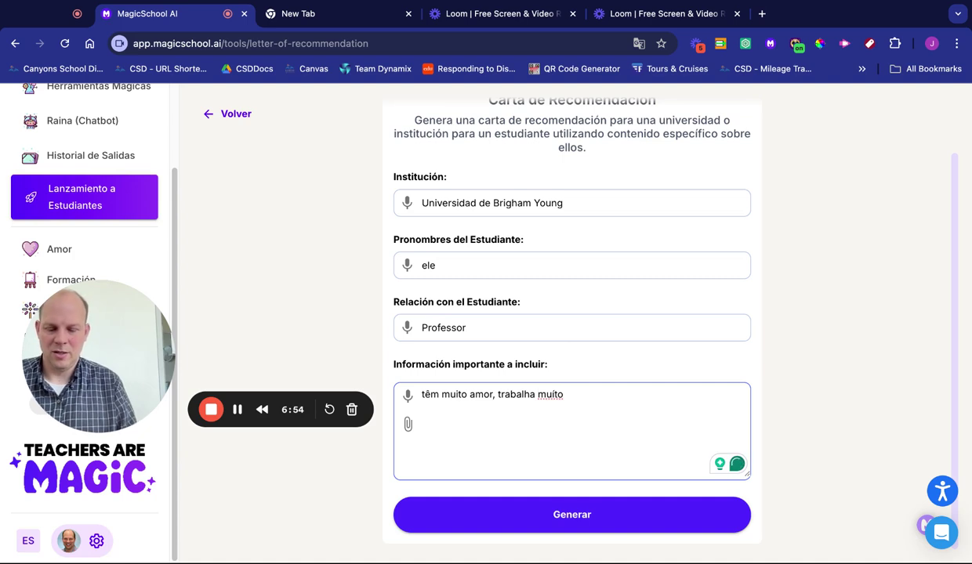
text(com)
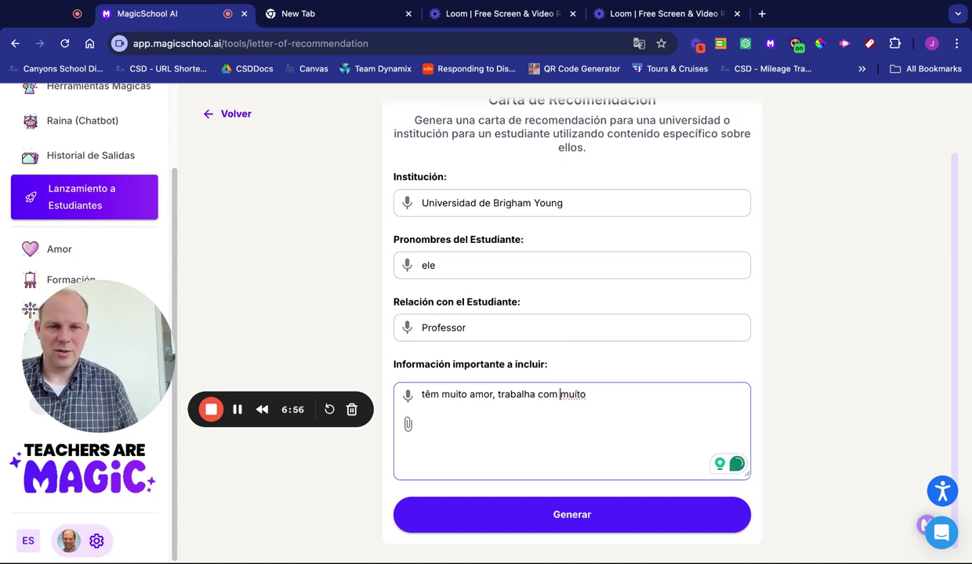
click(588, 394)
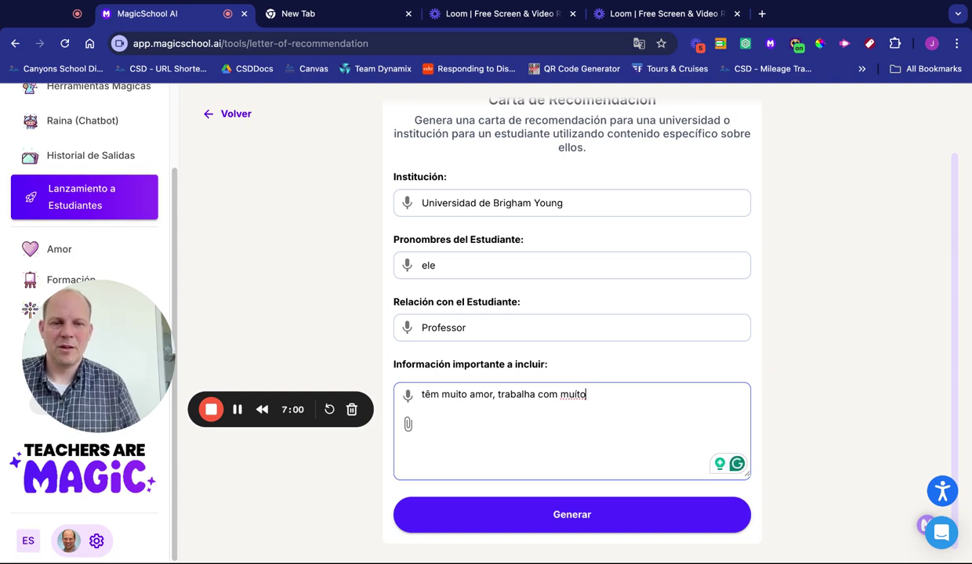
key(BackSpace)
key(BackSpace)
key(BackSpace)
key(BackSpace)
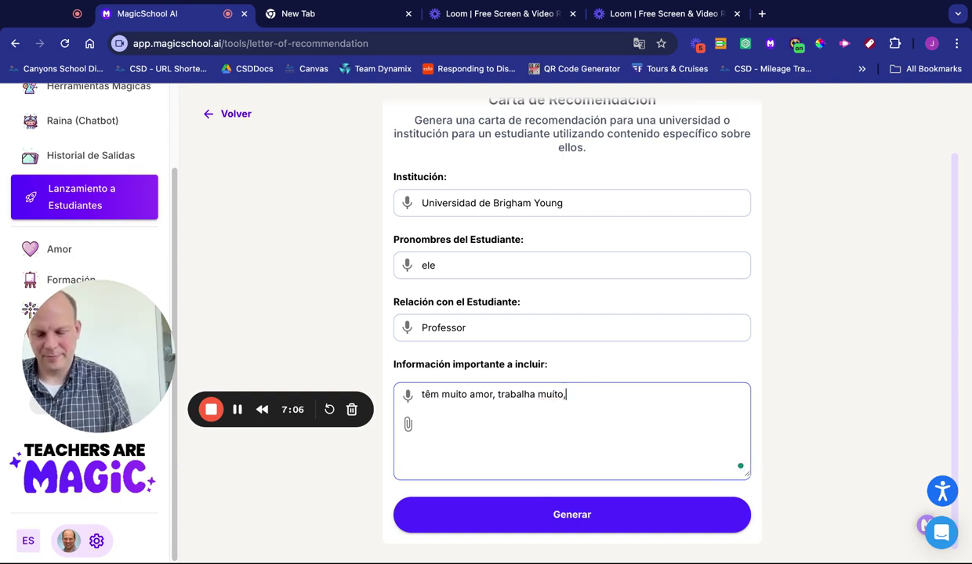
Extend the important information for the letter with ", e tentar muitas cosícas".
text(, e)
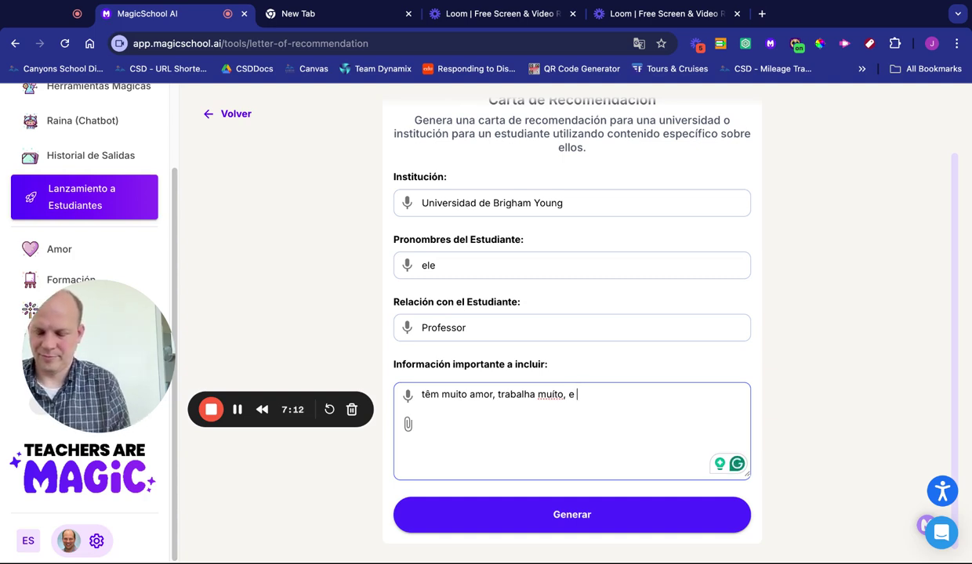
text(ten)
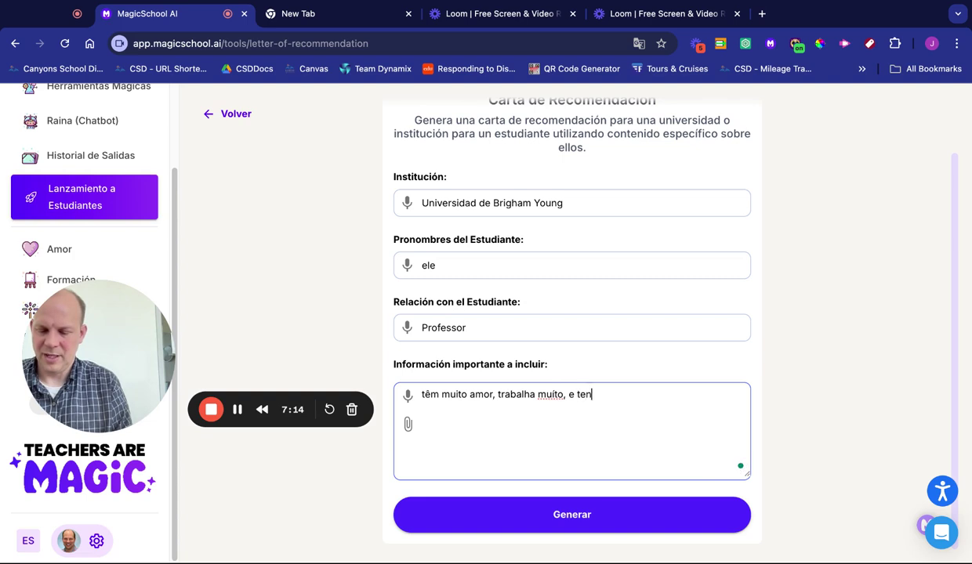
text(tar )
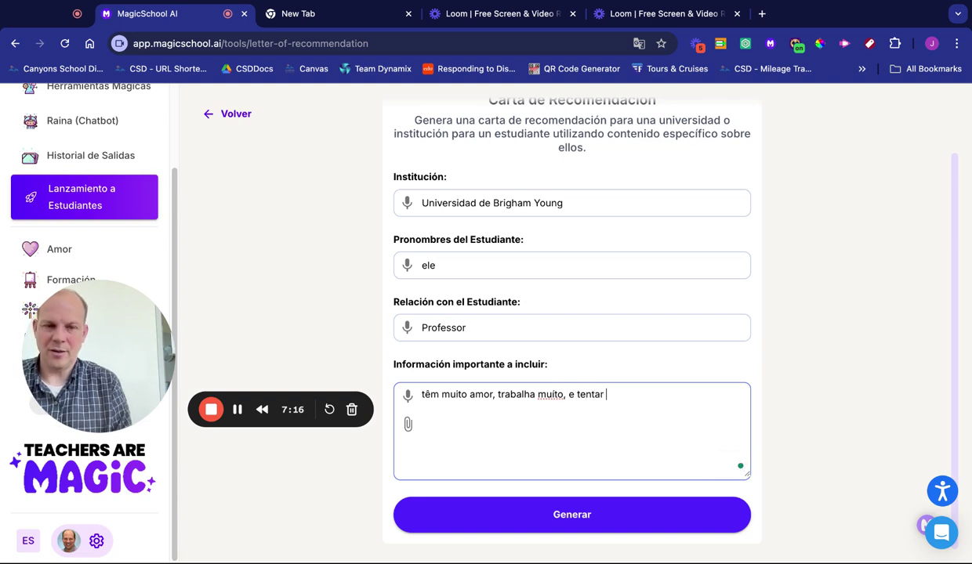
text(muit)
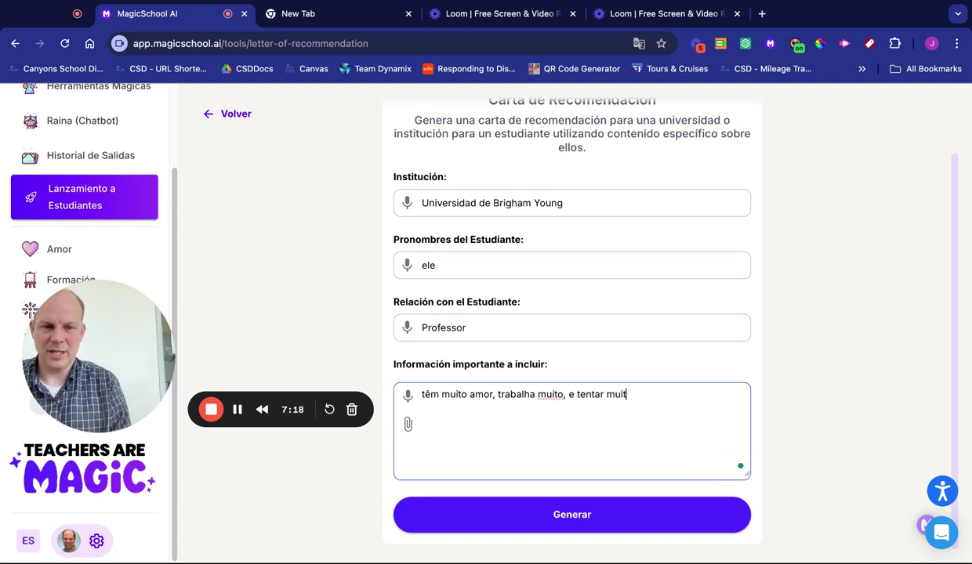
text(as)
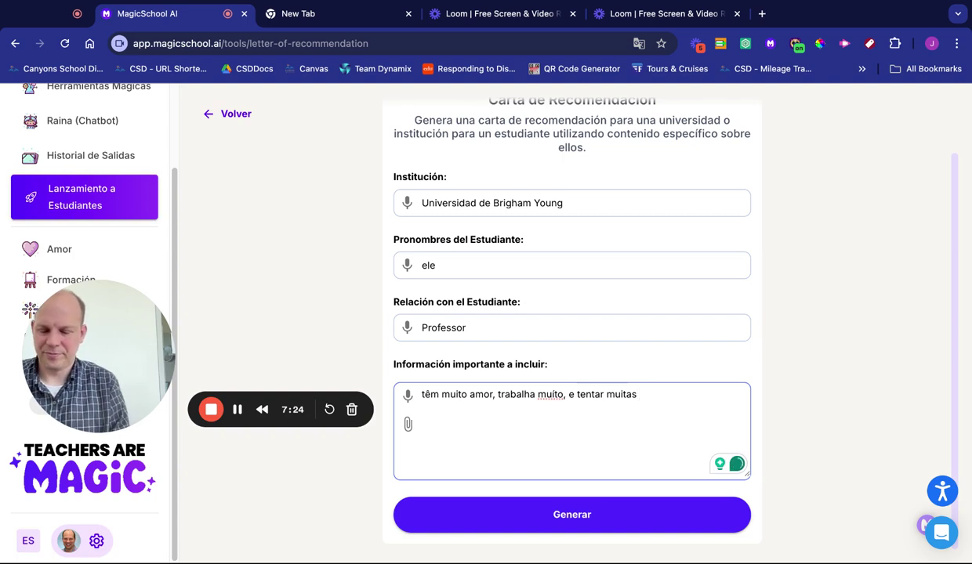
text( co)
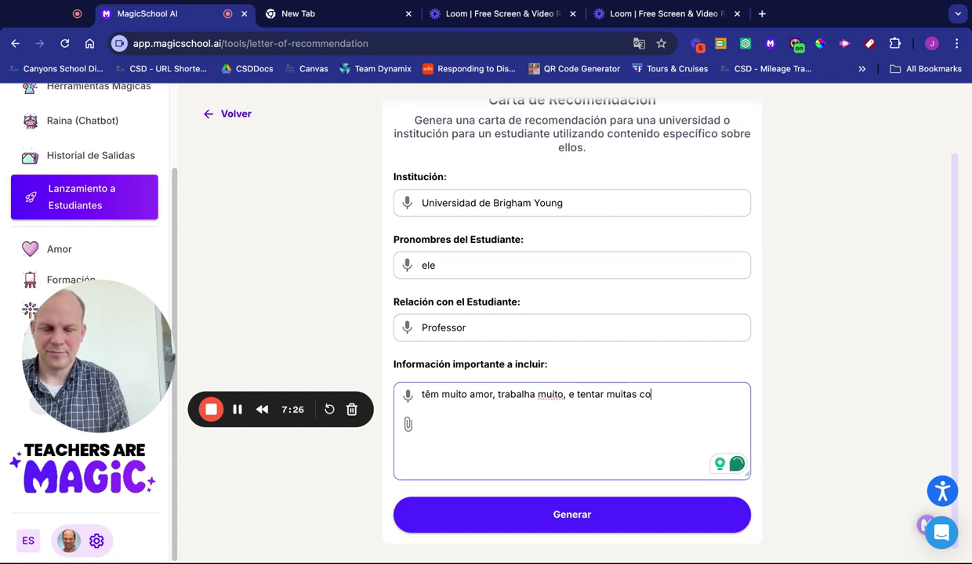
text(si)
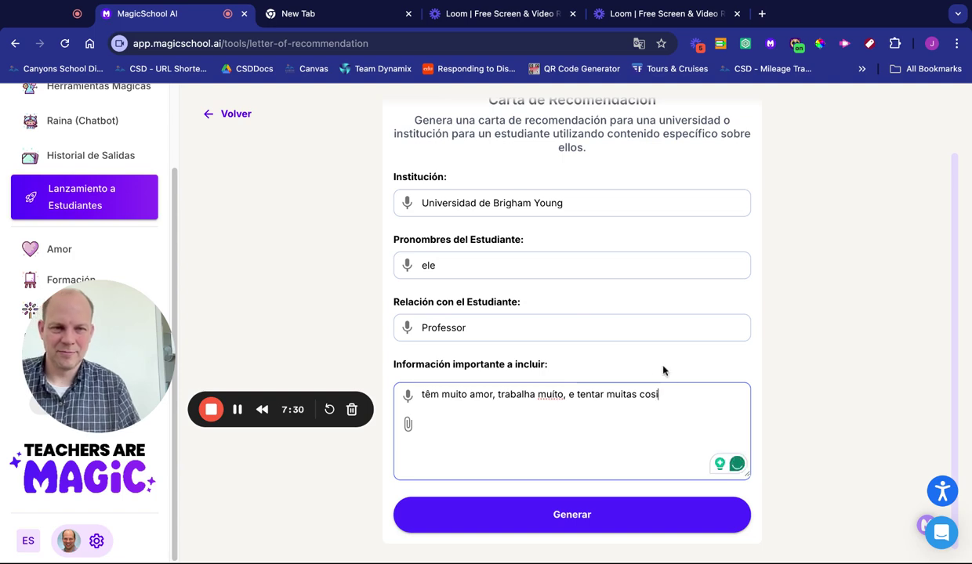
text(cas)
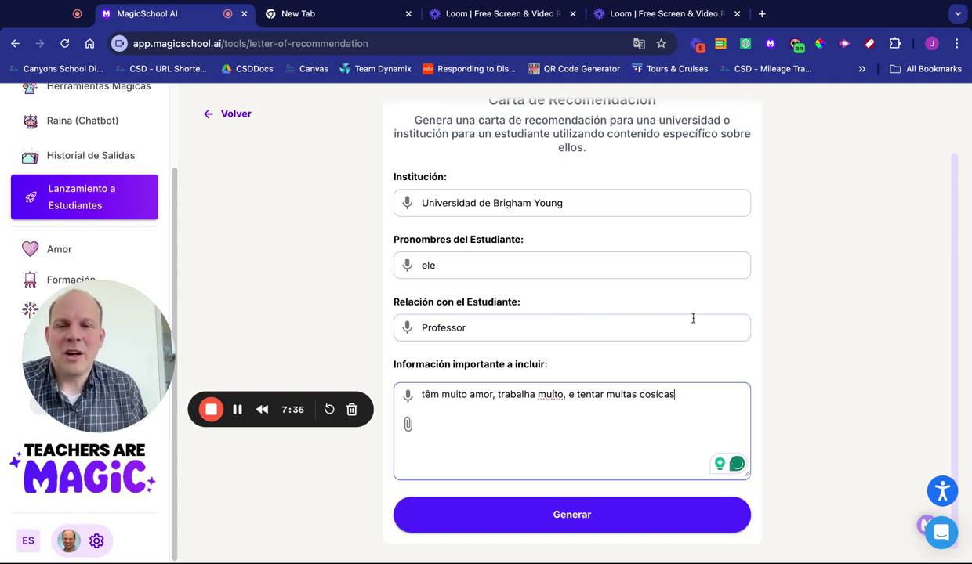
Check the completed form entries and generate the recommendation letter.
scroll(623, 322, up, 2)
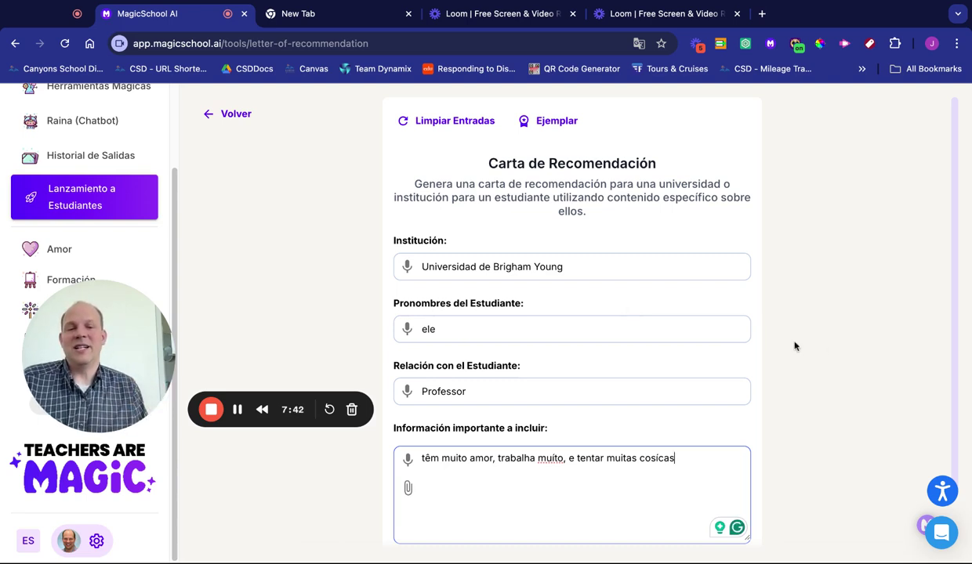
scroll(794, 346, down, 2)
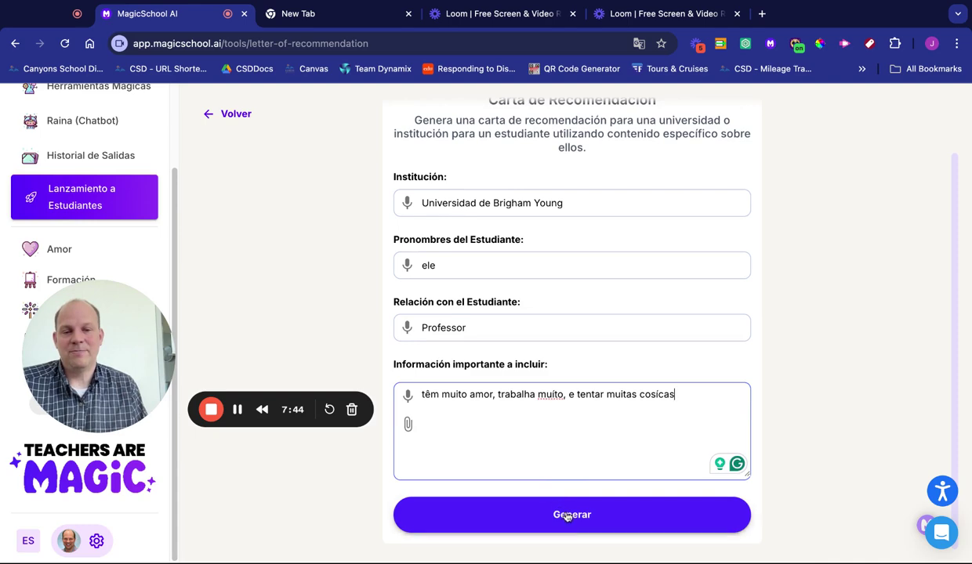
click(568, 515)
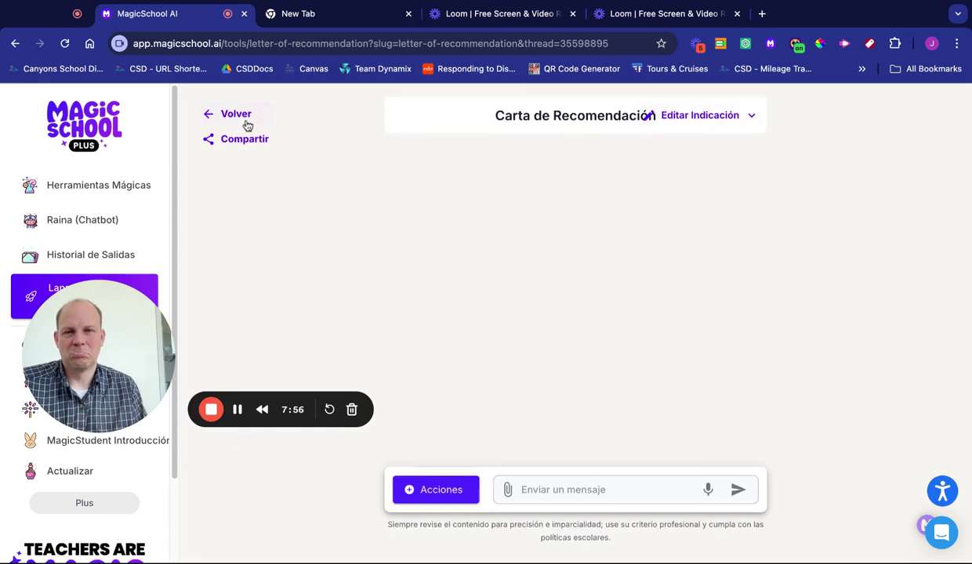
Show the letter's prompt form again and check its institution, pronoun, relationship and information fields.
click(704, 115)
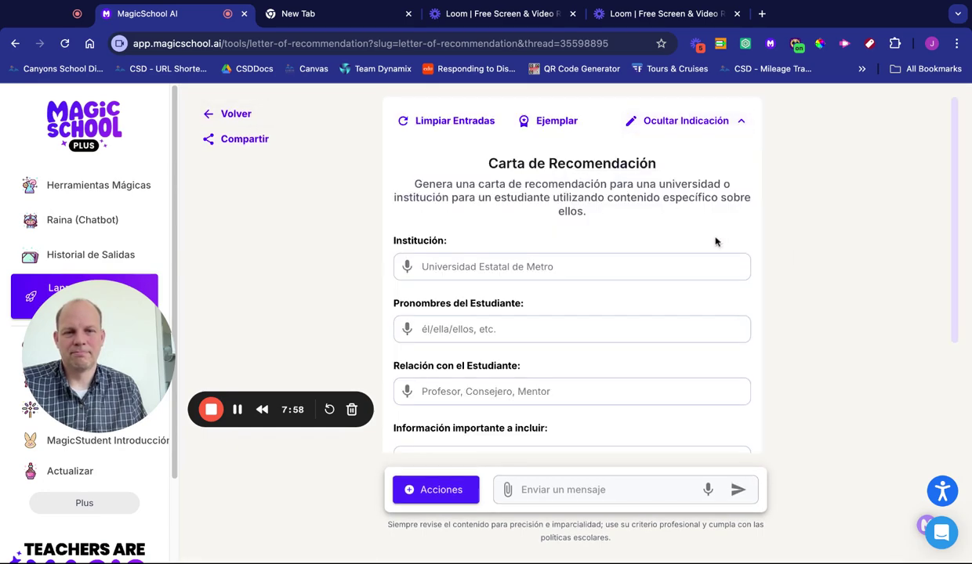
scroll(716, 239, down, 3)
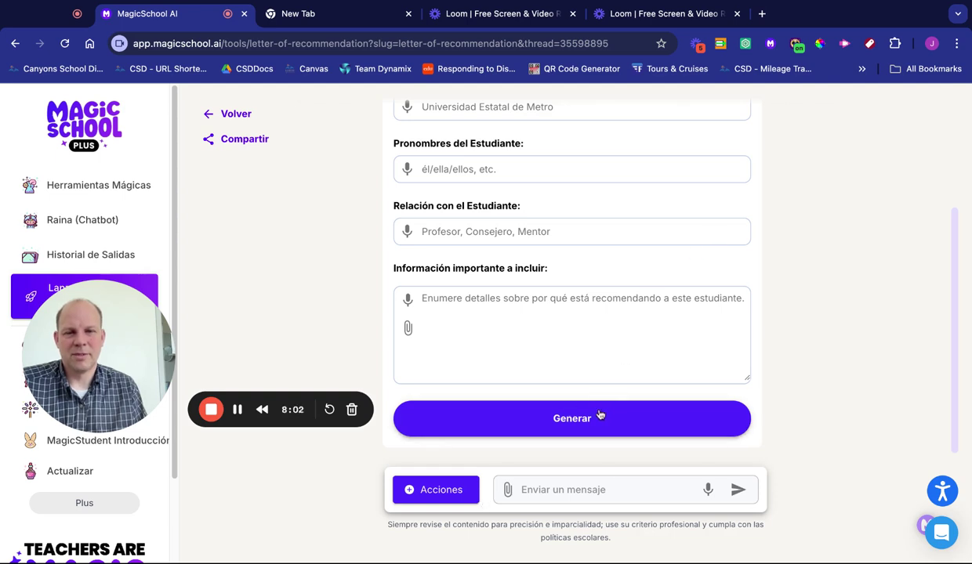
scroll(598, 418, up, 3)
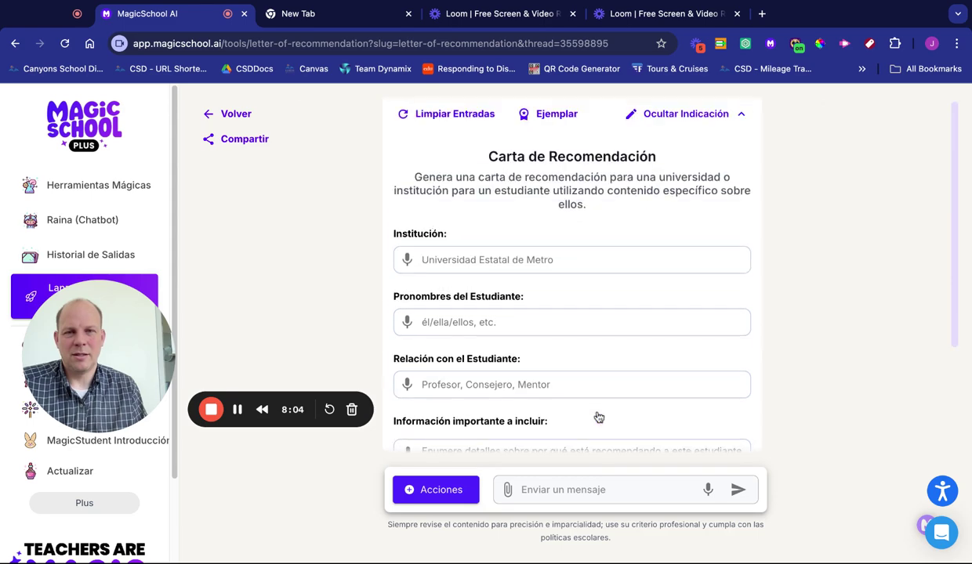
click(691, 114)
click(729, 116)
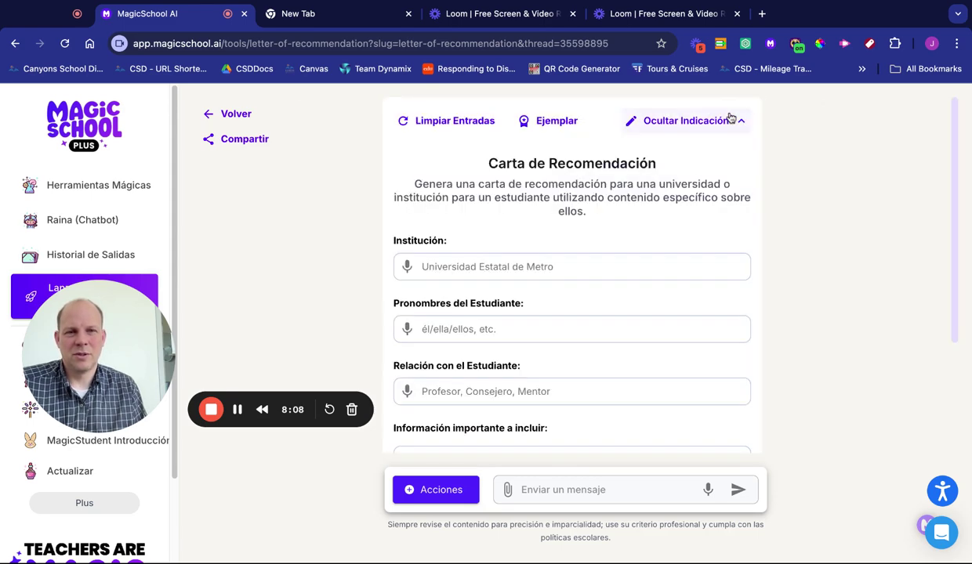
click(729, 117)
click(754, 116)
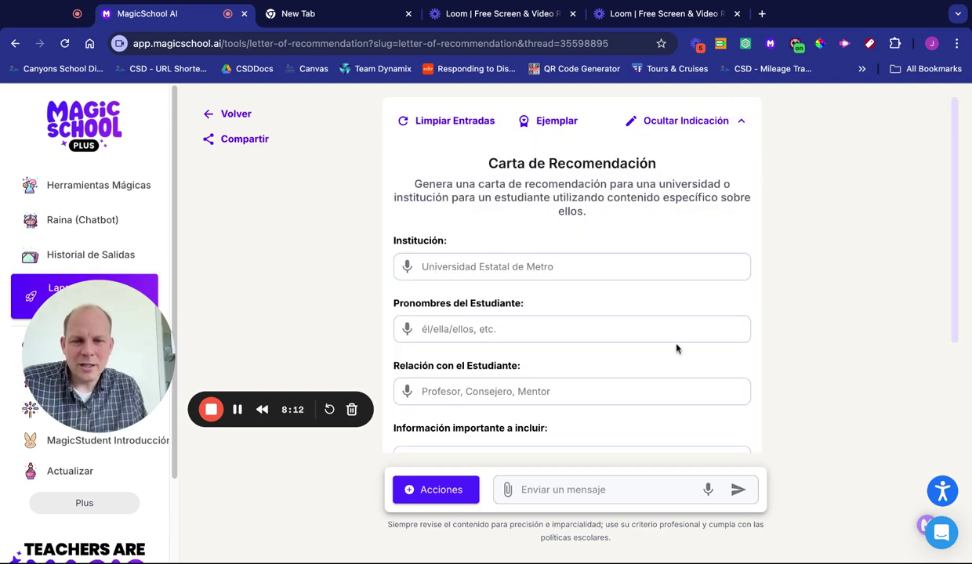
scroll(676, 349, down, 3)
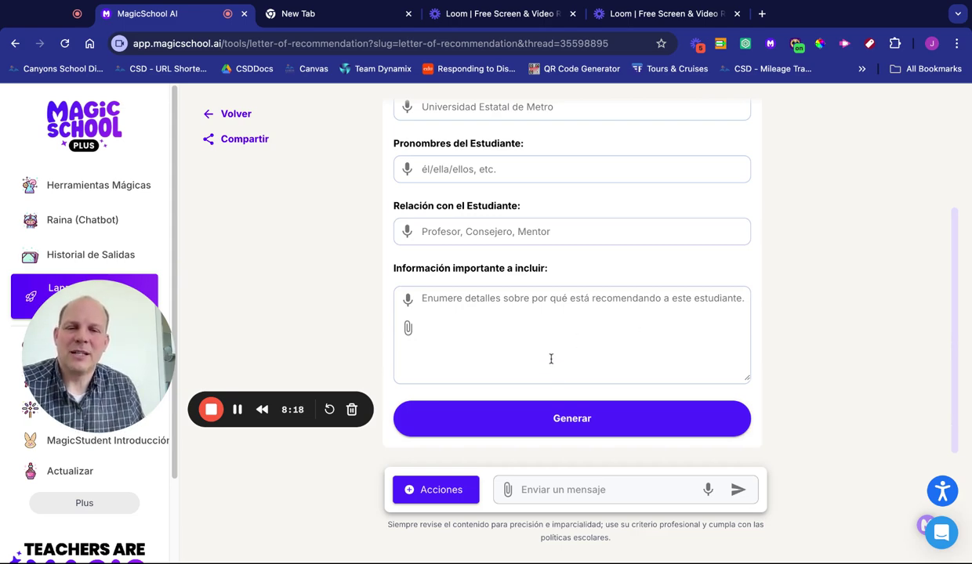
scroll(551, 359, up, 3)
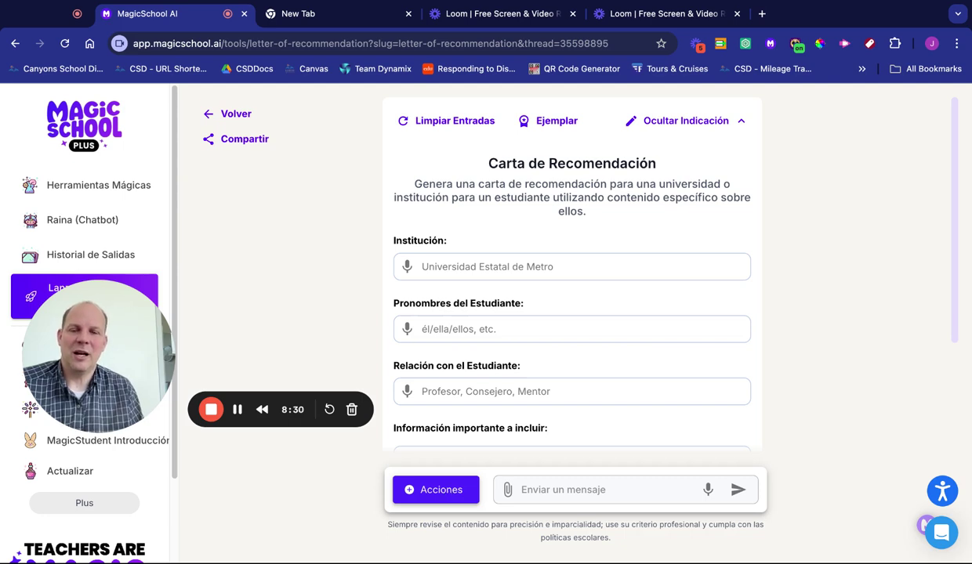
Request a translation of the message above into "Portuguese - Português" with the Traducir action.
click(436, 490)
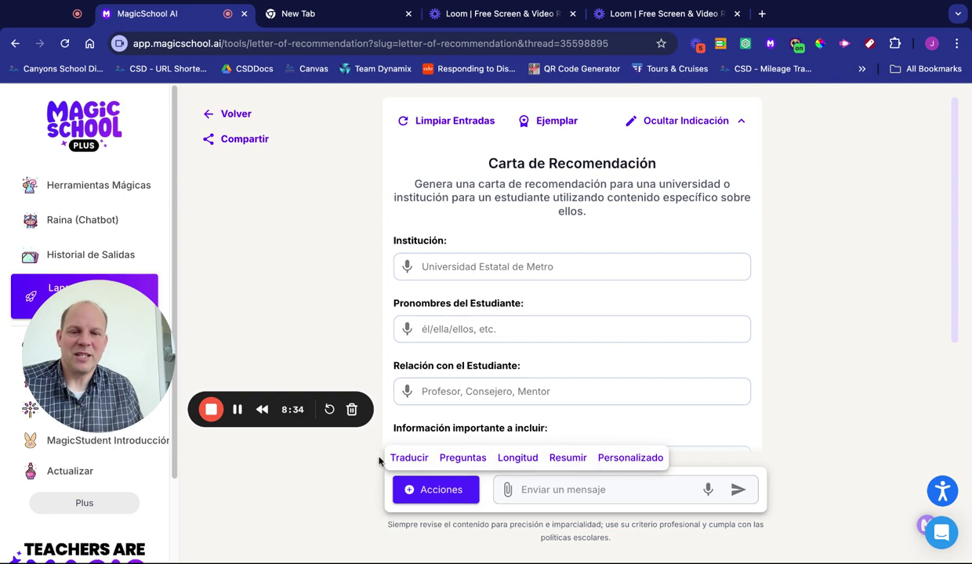
click(403, 458)
click(500, 423)
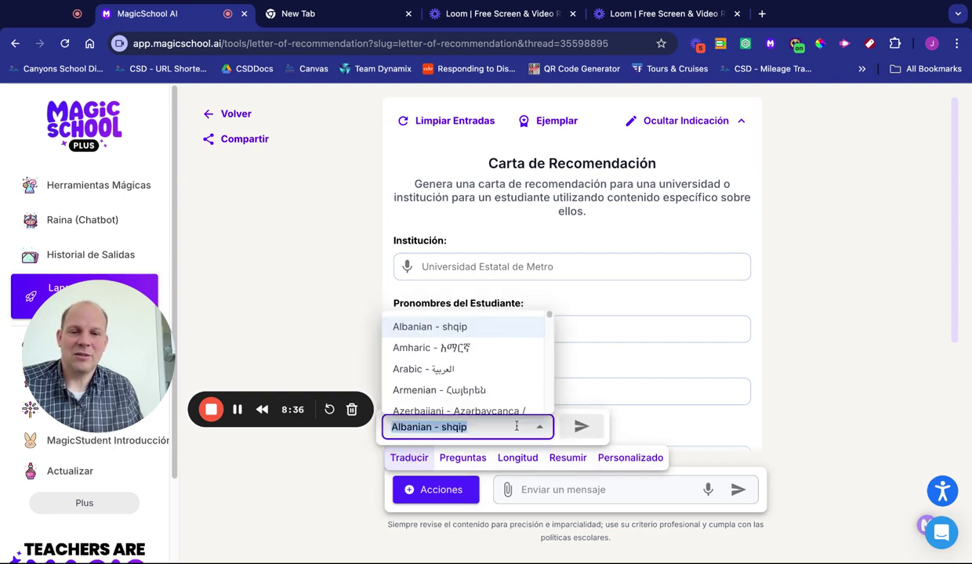
scroll(510, 386, down, 15)
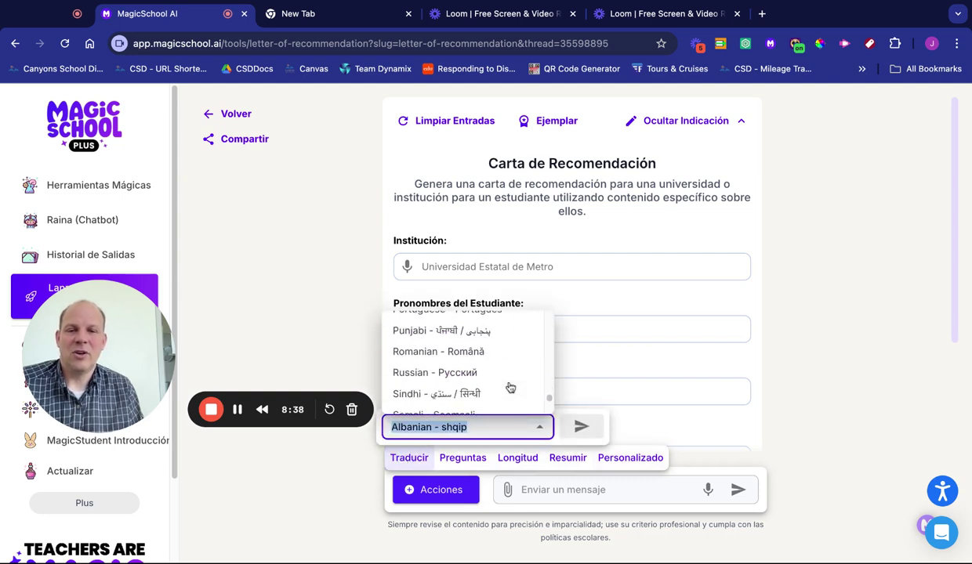
scroll(511, 388, up, 3)
click(510, 369)
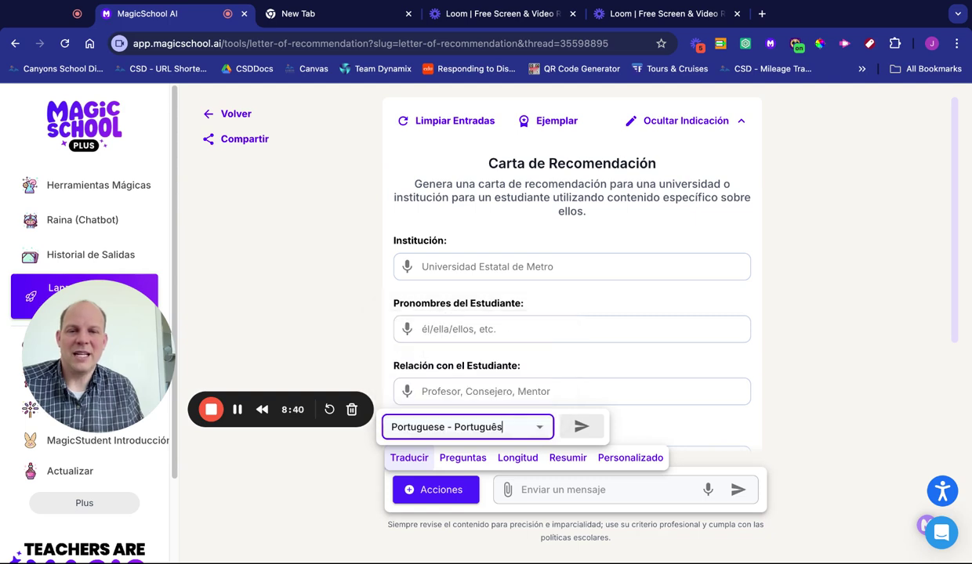
click(581, 426)
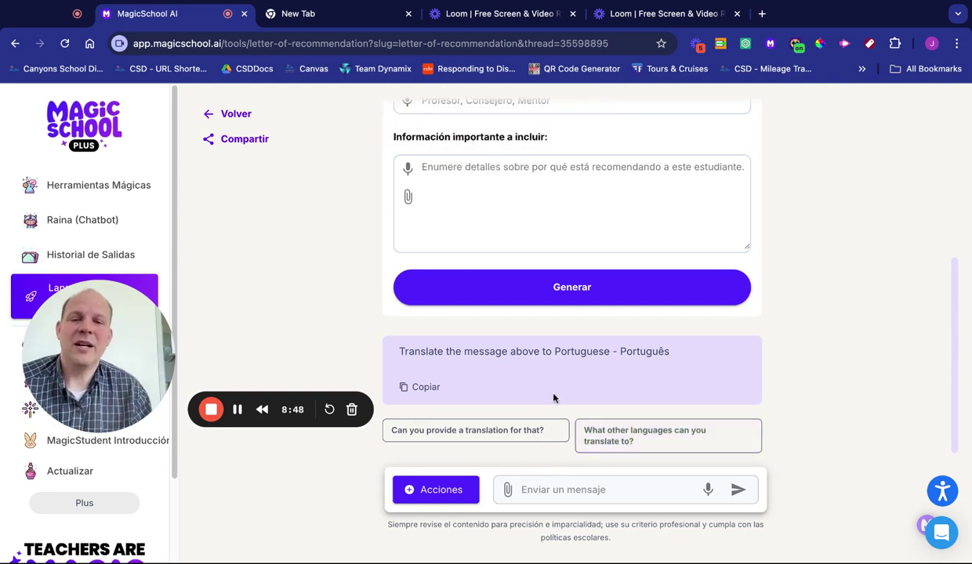
scroll(541, 384, up, 4)
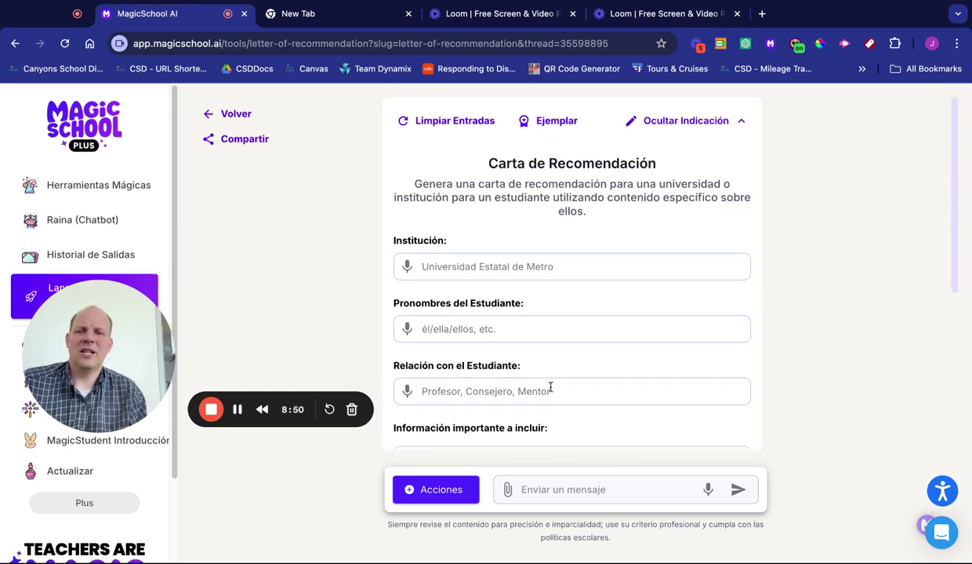
scroll(550, 387, down, 4)
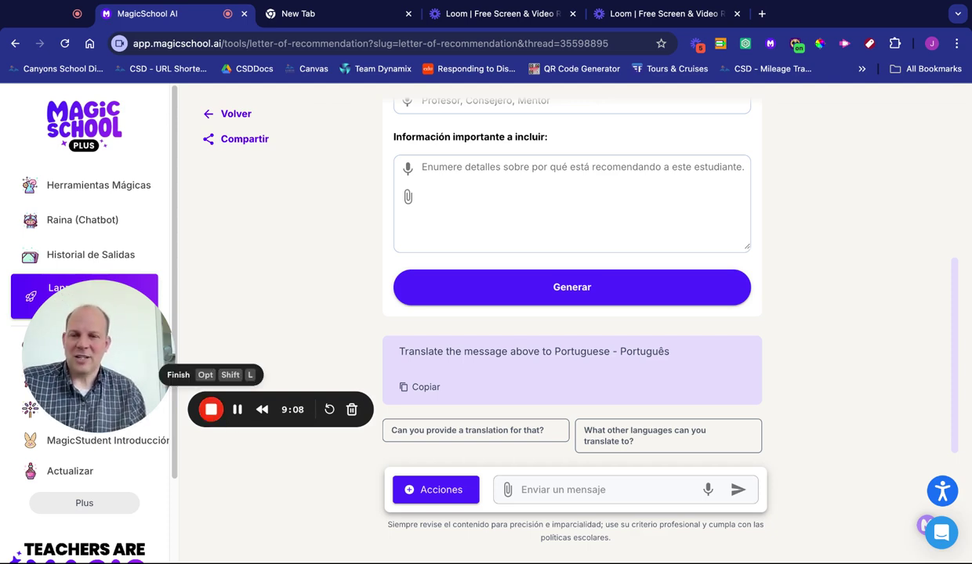
scroll(508, 336, up, 4)
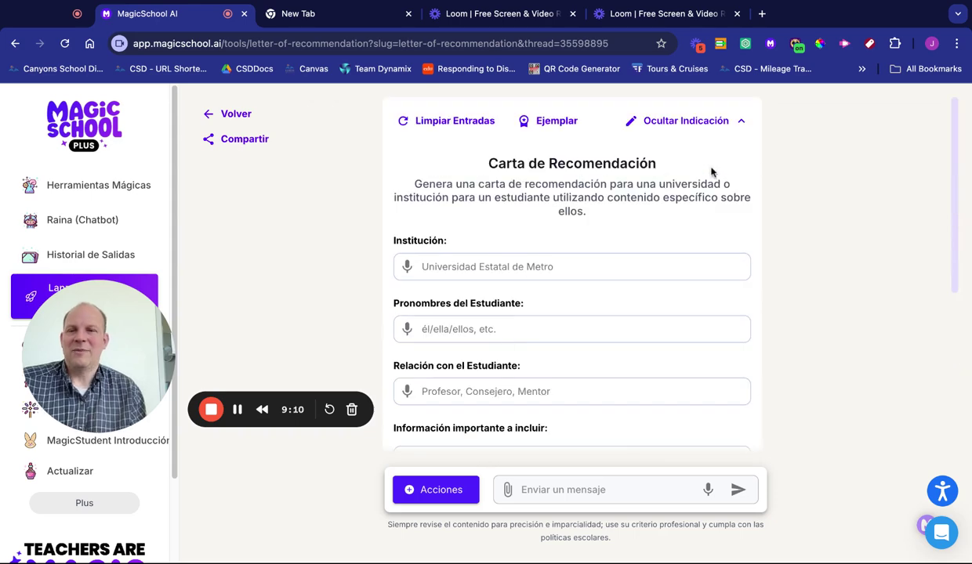